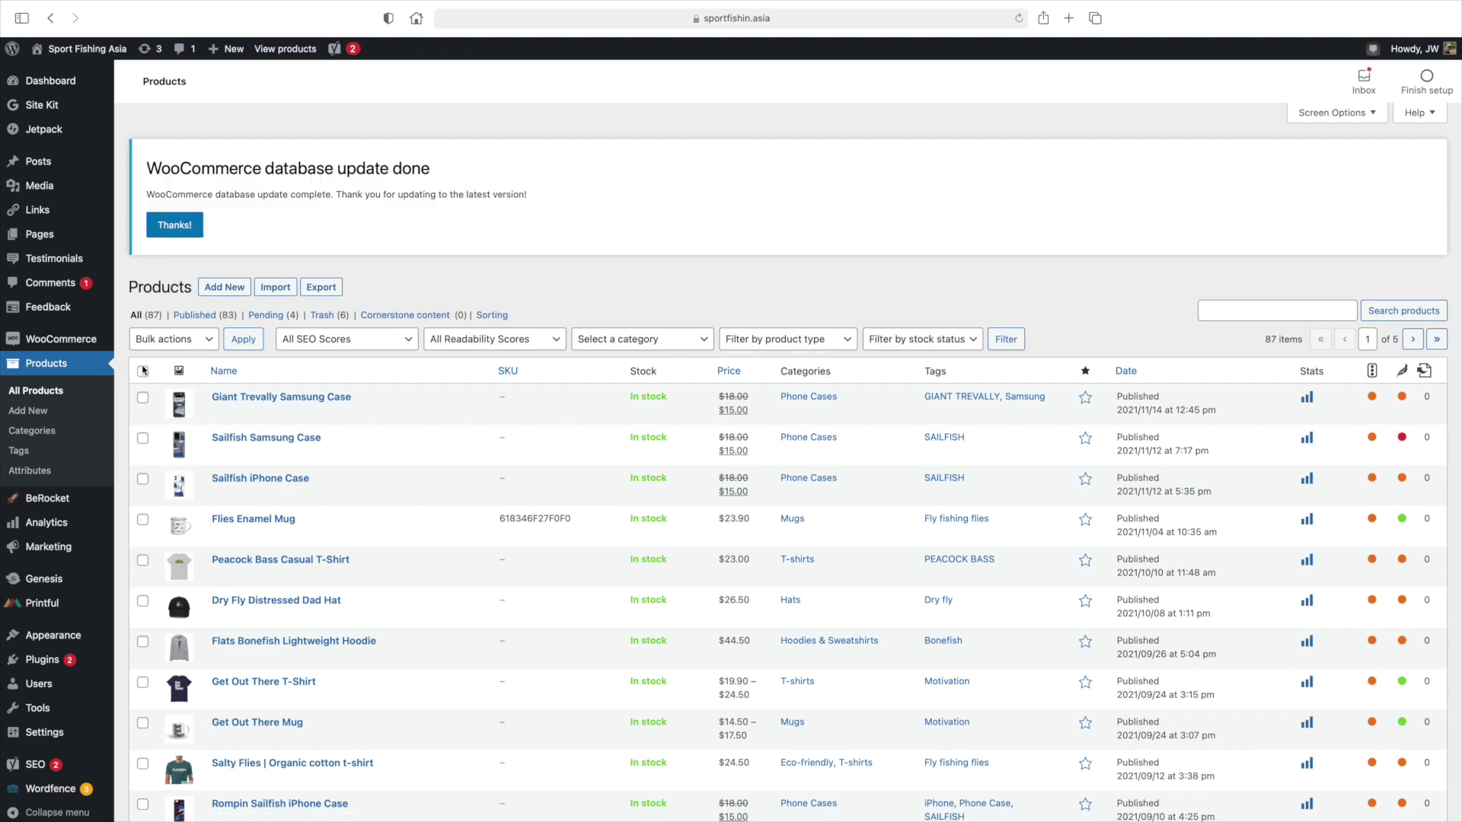
scroll(235, 326, down, 5)
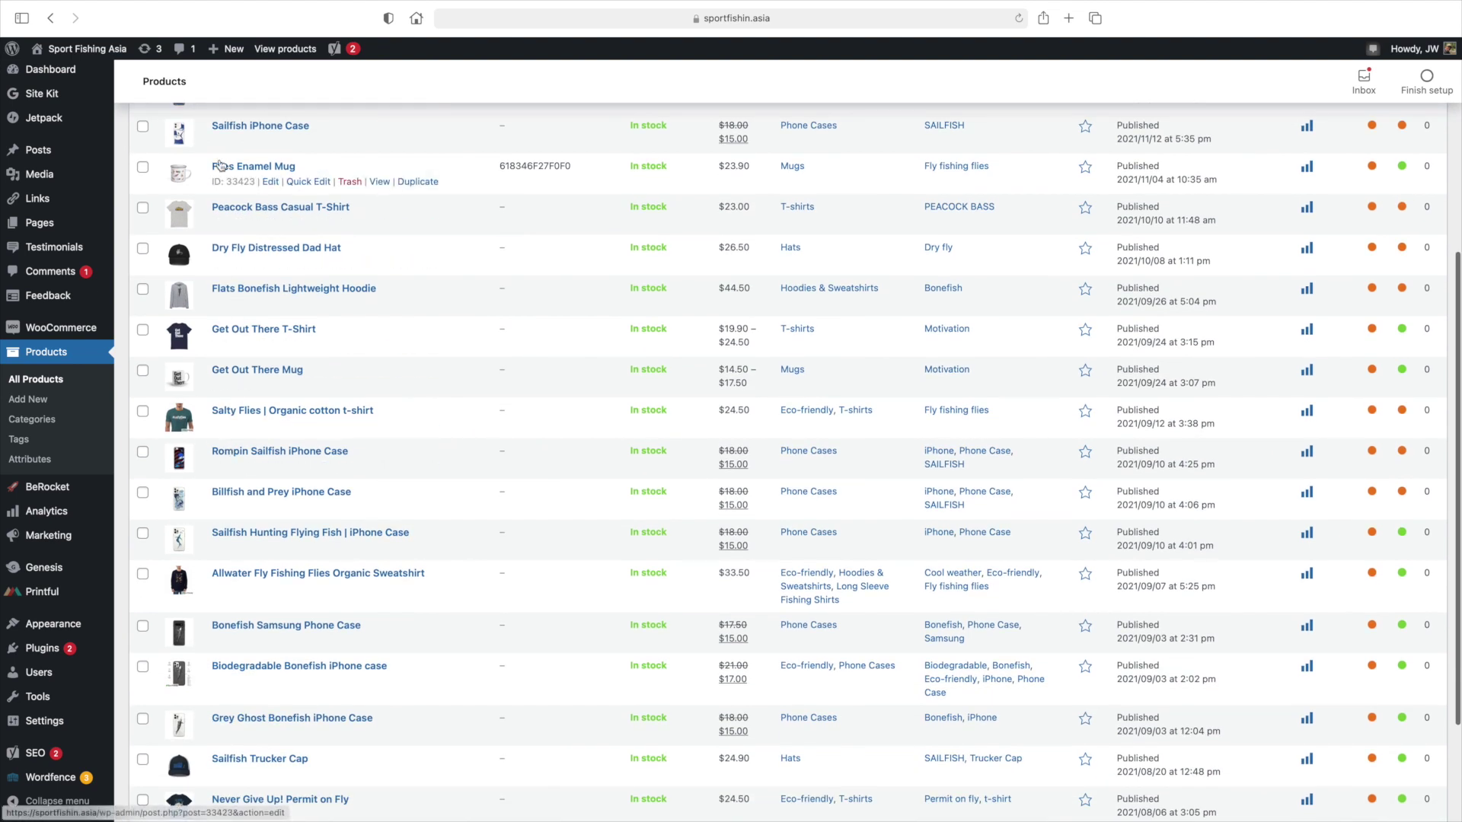
mouse_move(306, 186)
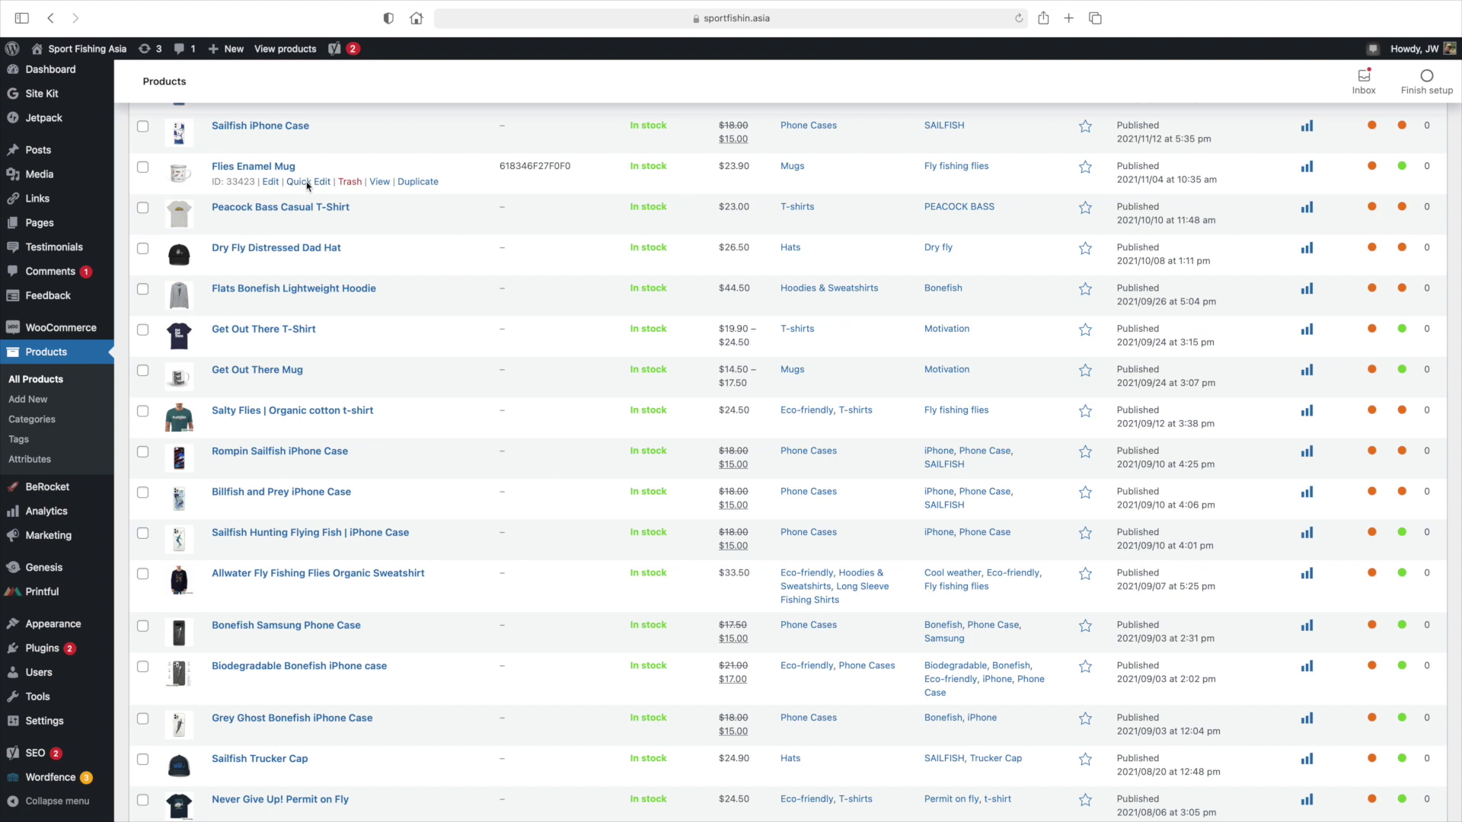
- Inspect the Flies Enamel Mug's regular and sale price fields in Quick Edit, without saving
click(307, 181)
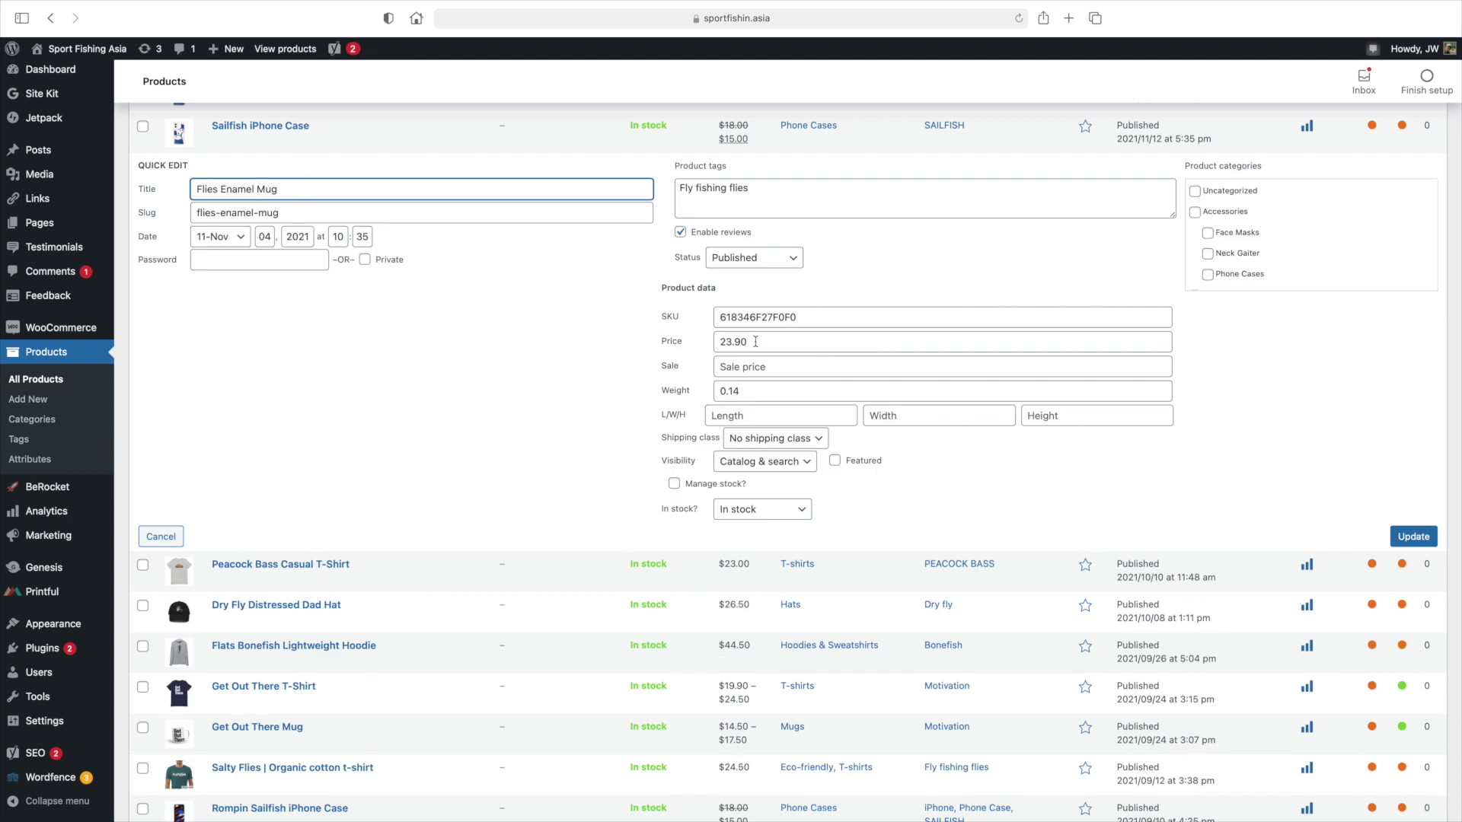
click(769, 342)
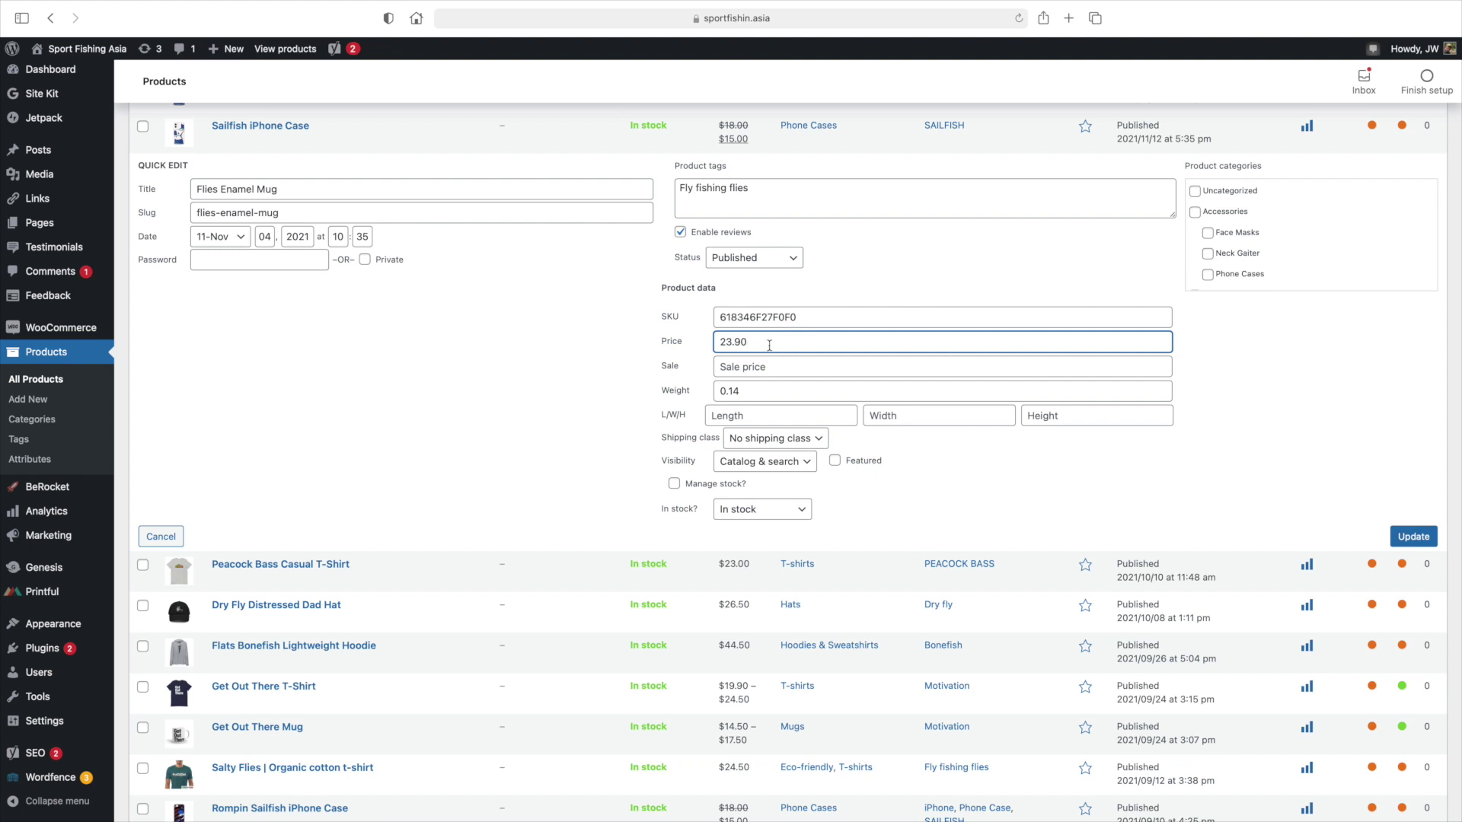
click(768, 368)
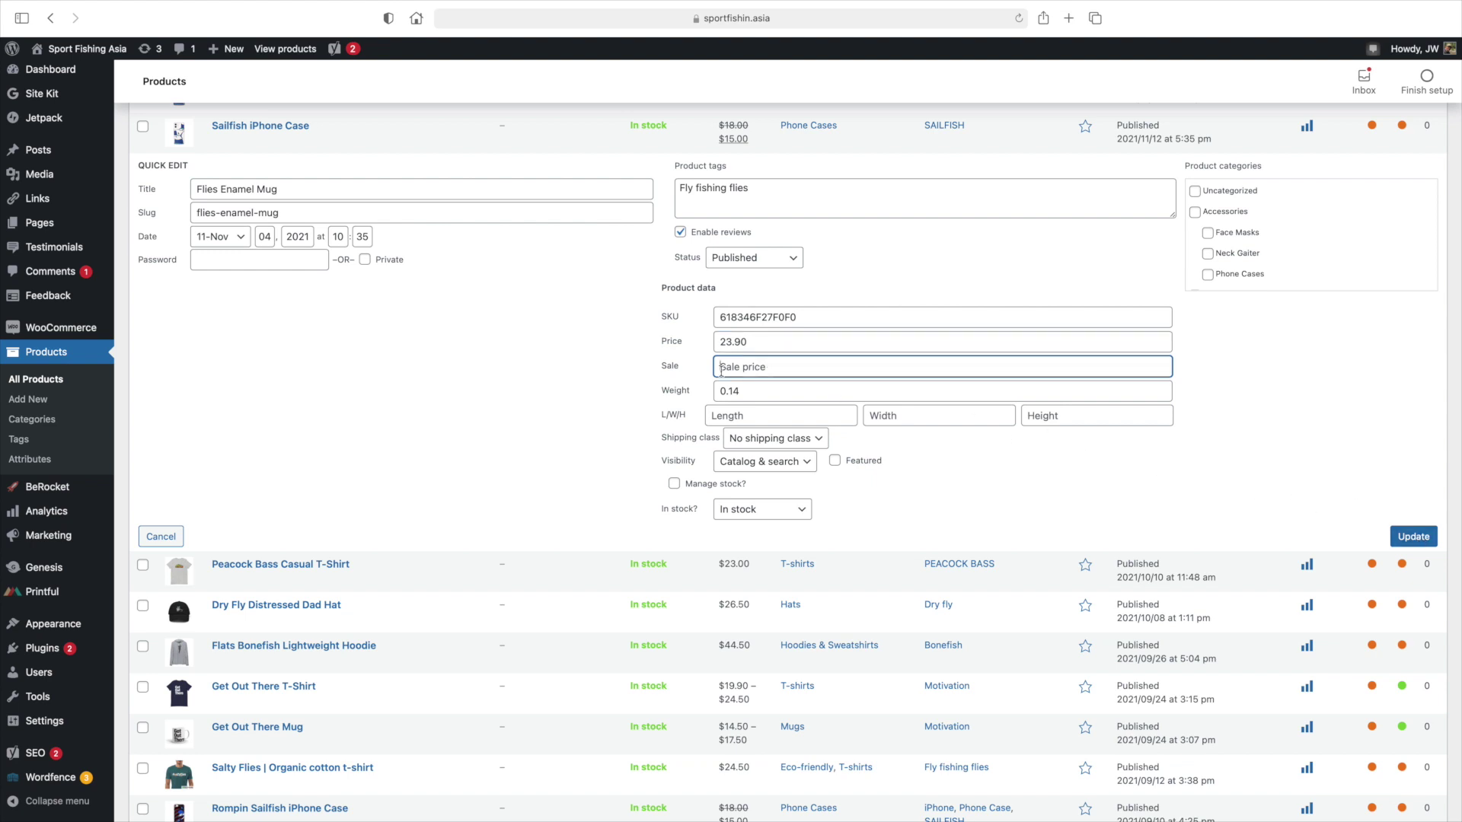
click(161, 536)
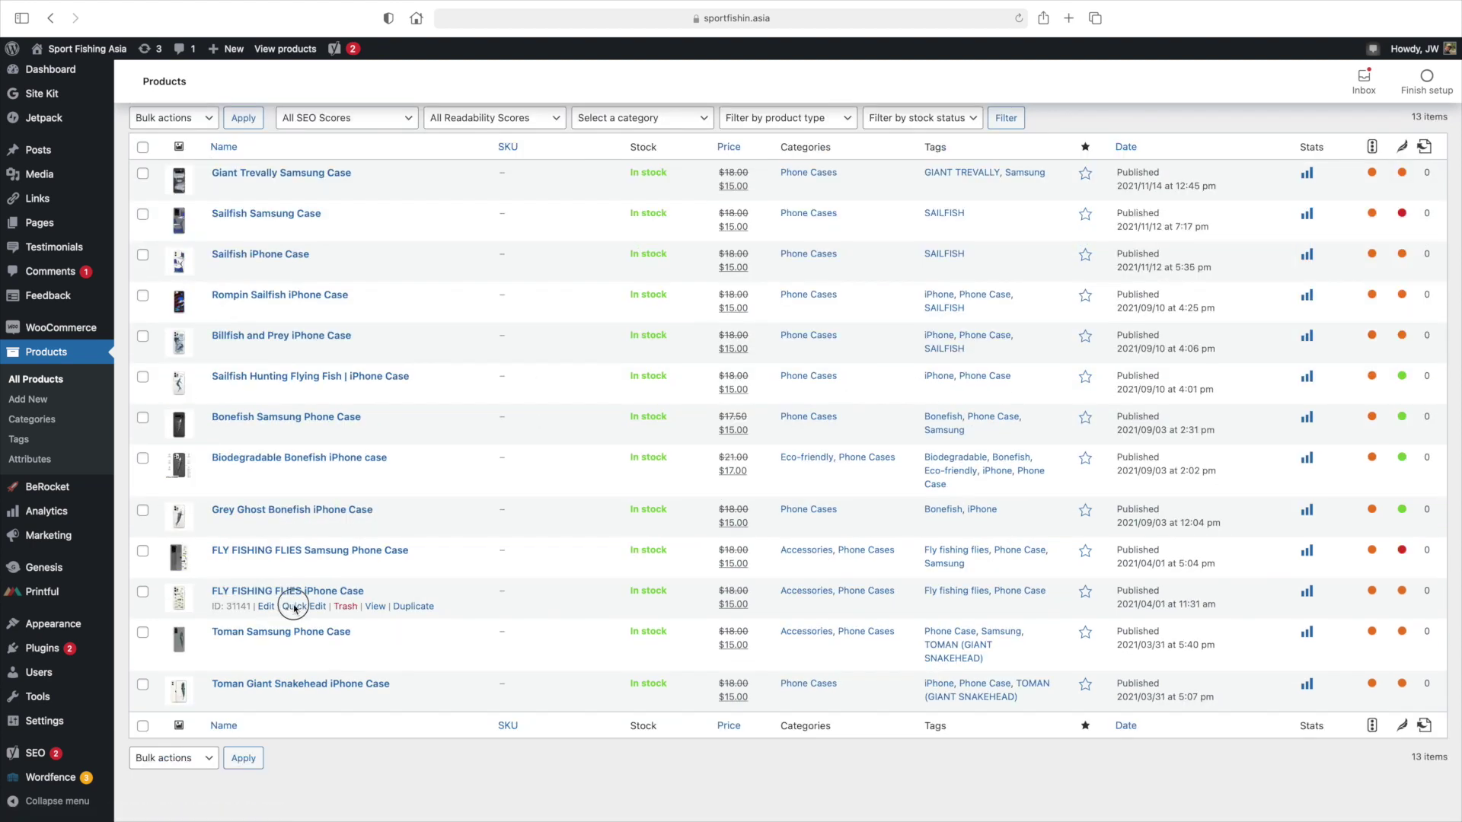
- Check the iPhone case in Quick Edit, then show its variations in the full editor
click(296, 606)
scroll(694, 640, down, 5)
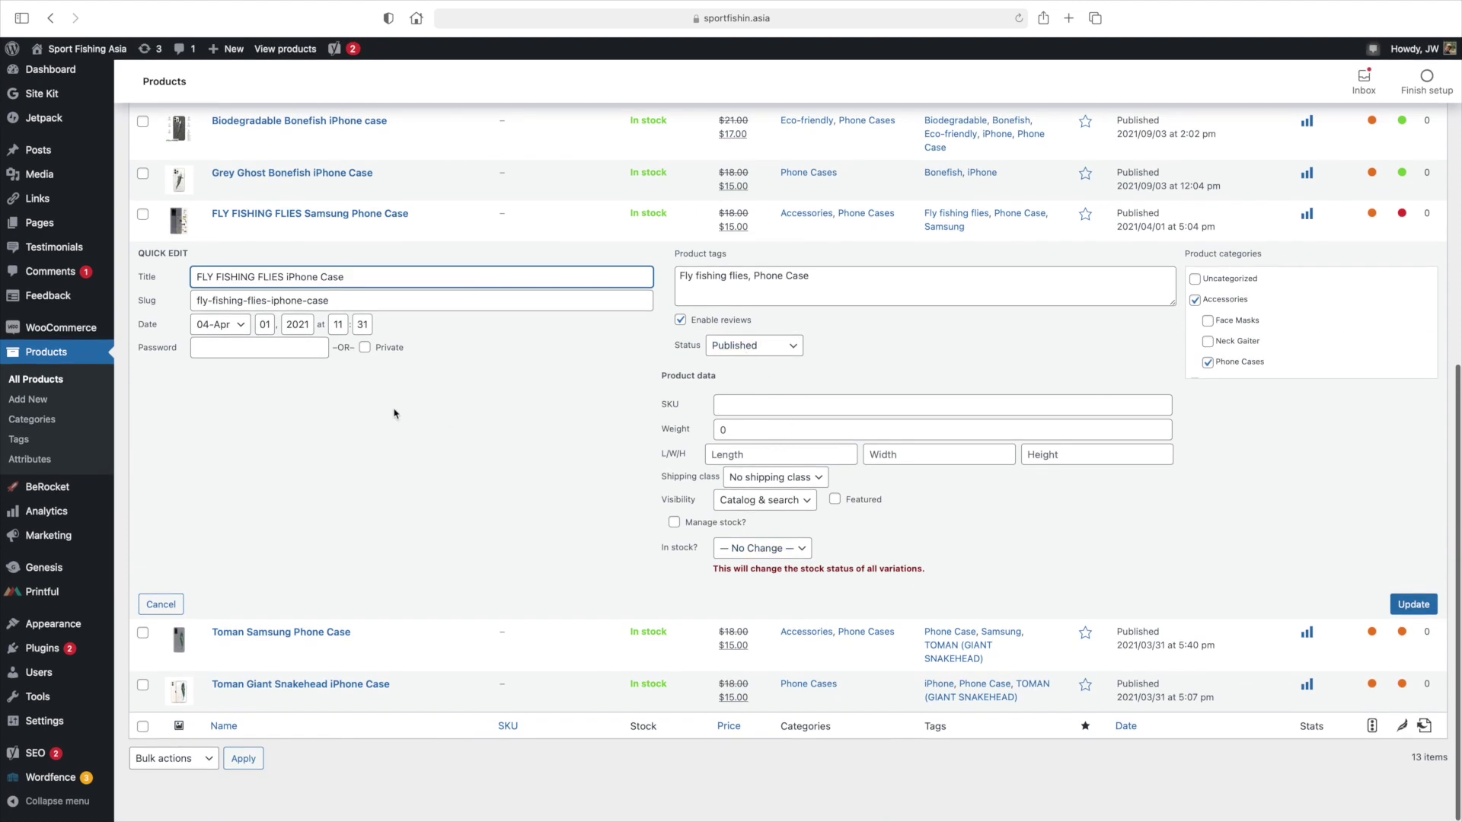
click(162, 605)
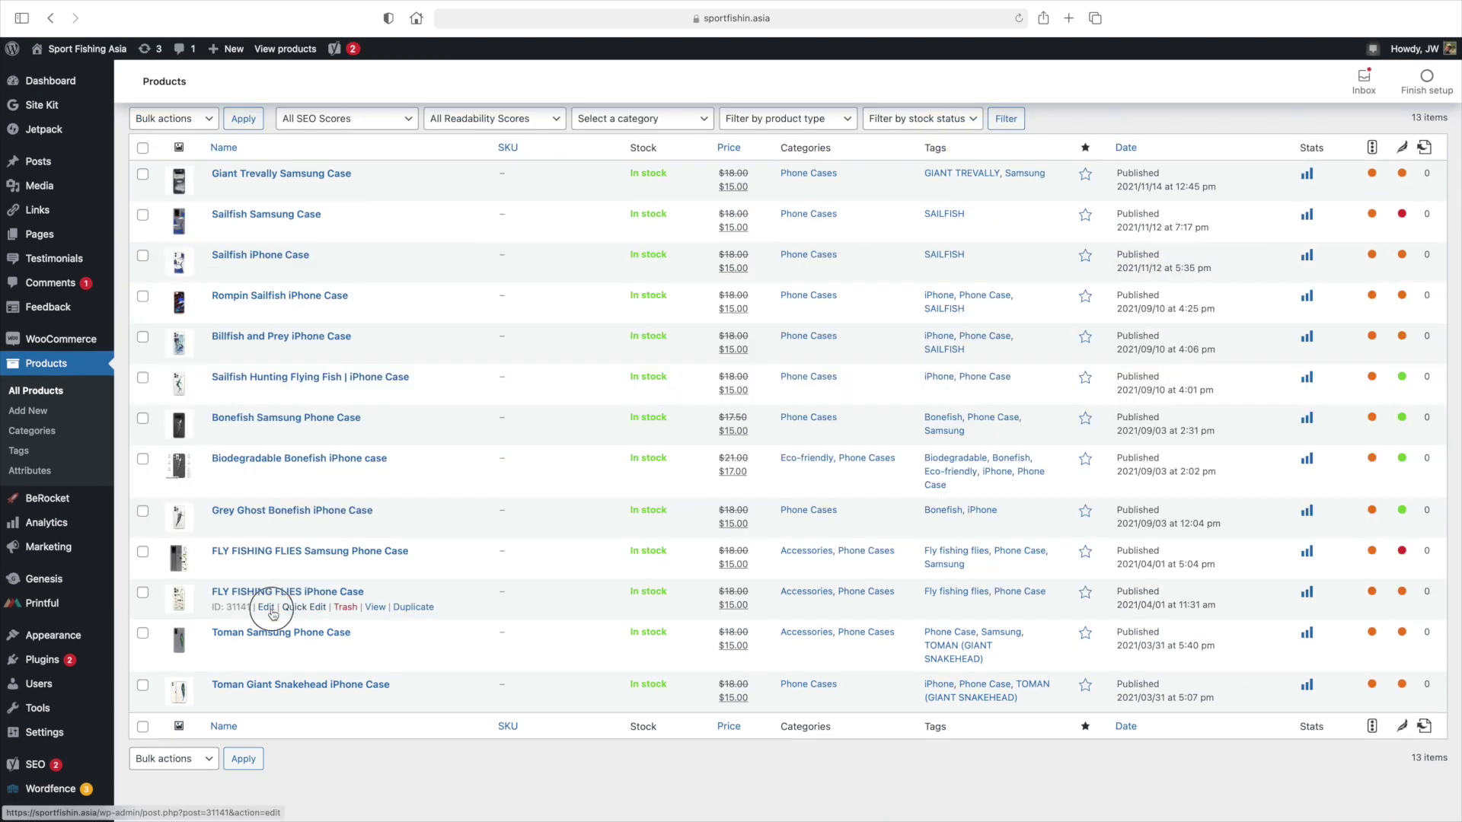
click(273, 614)
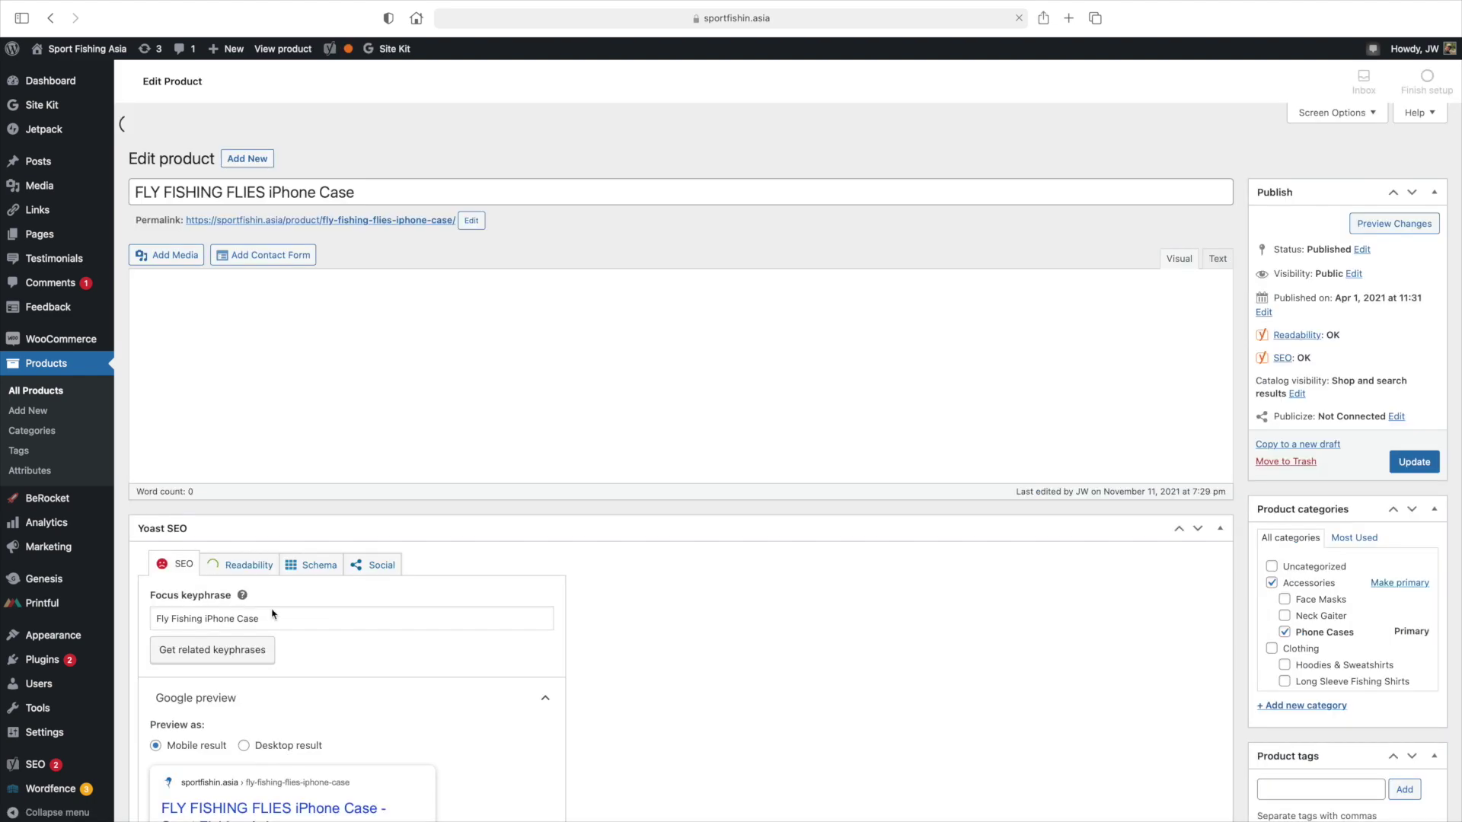
scroll(271, 611, down, 1)
scroll(271, 611, down, 4)
scroll(271, 611, down, 1)
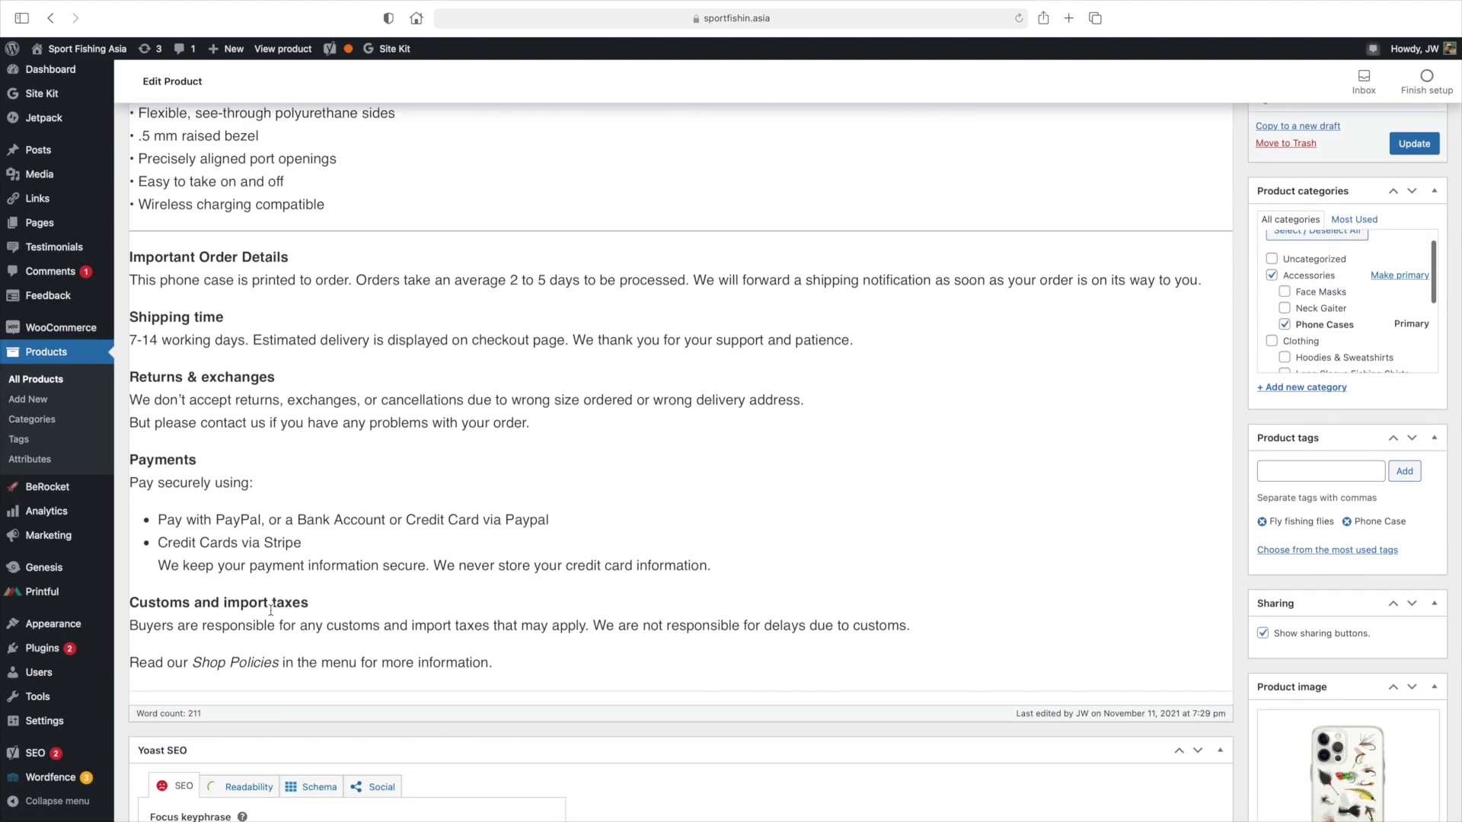
scroll(271, 611, down, 5)
scroll(271, 611, down, 5)
scroll(271, 611, down, 1)
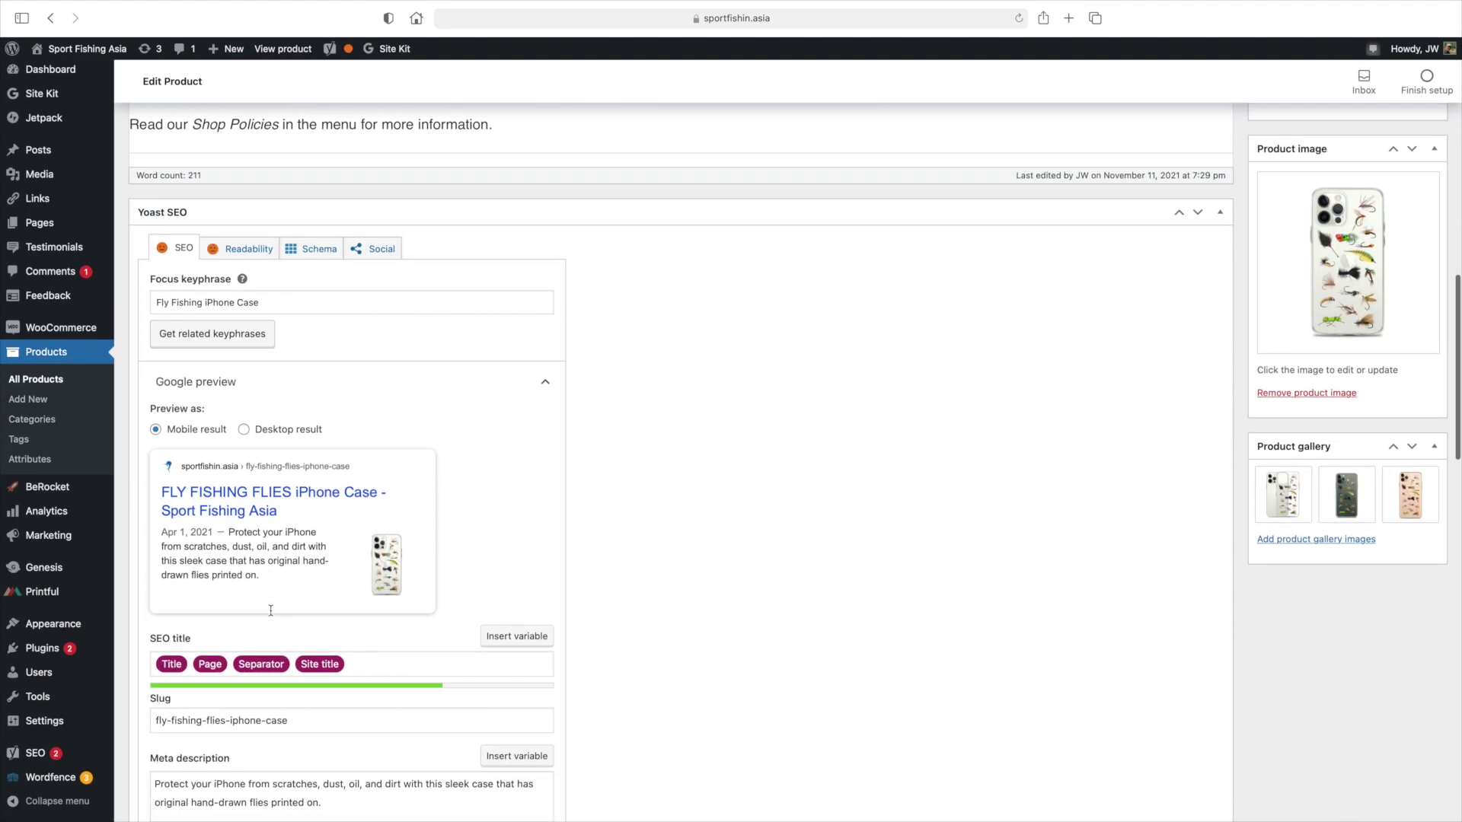
scroll(271, 611, down, 4)
scroll(271, 614, down, 1)
scroll(272, 617, down, 3)
scroll(272, 617, down, 3)
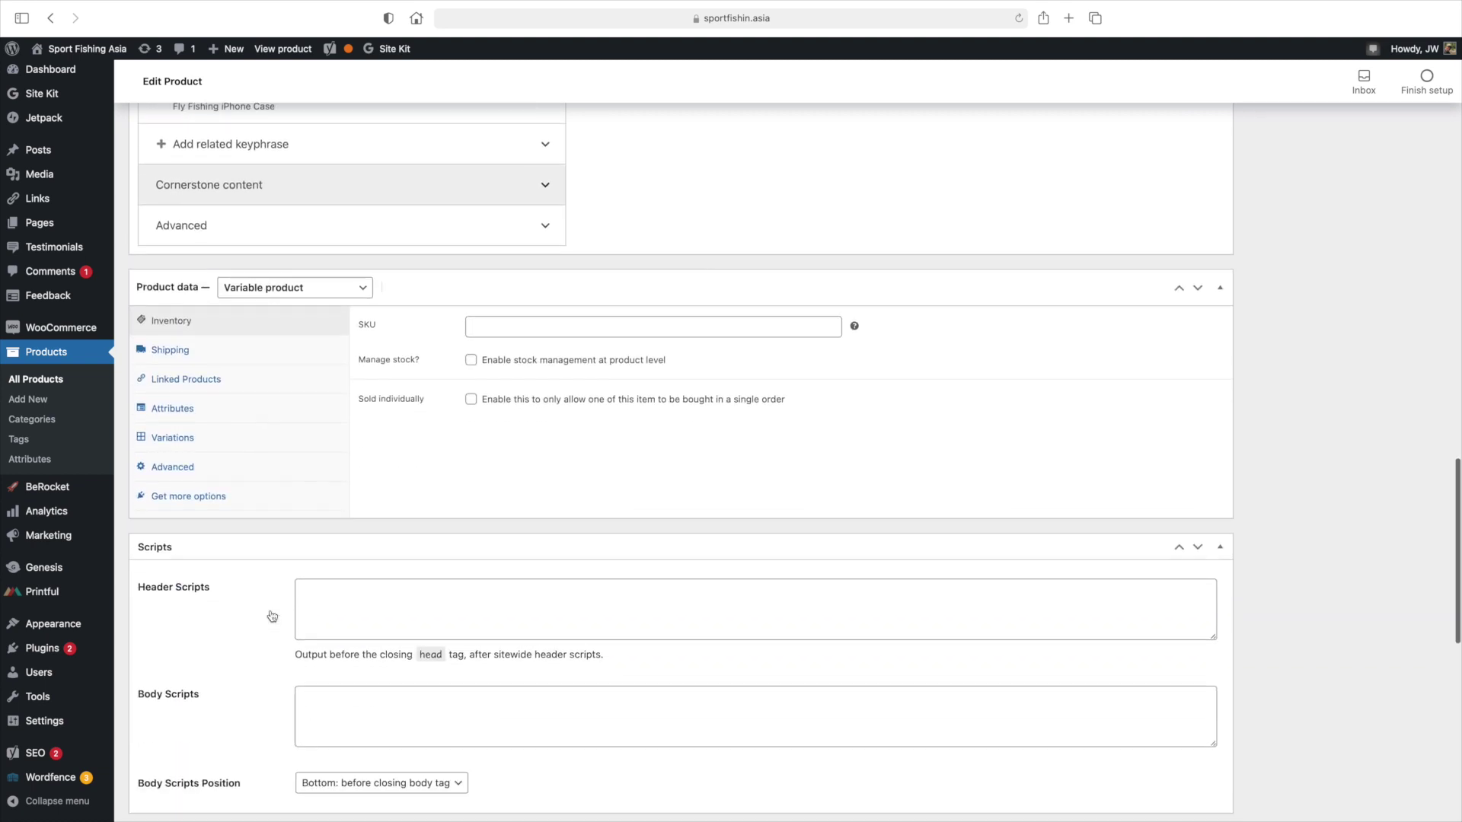
scroll(271, 613, down, 3)
click(241, 279)
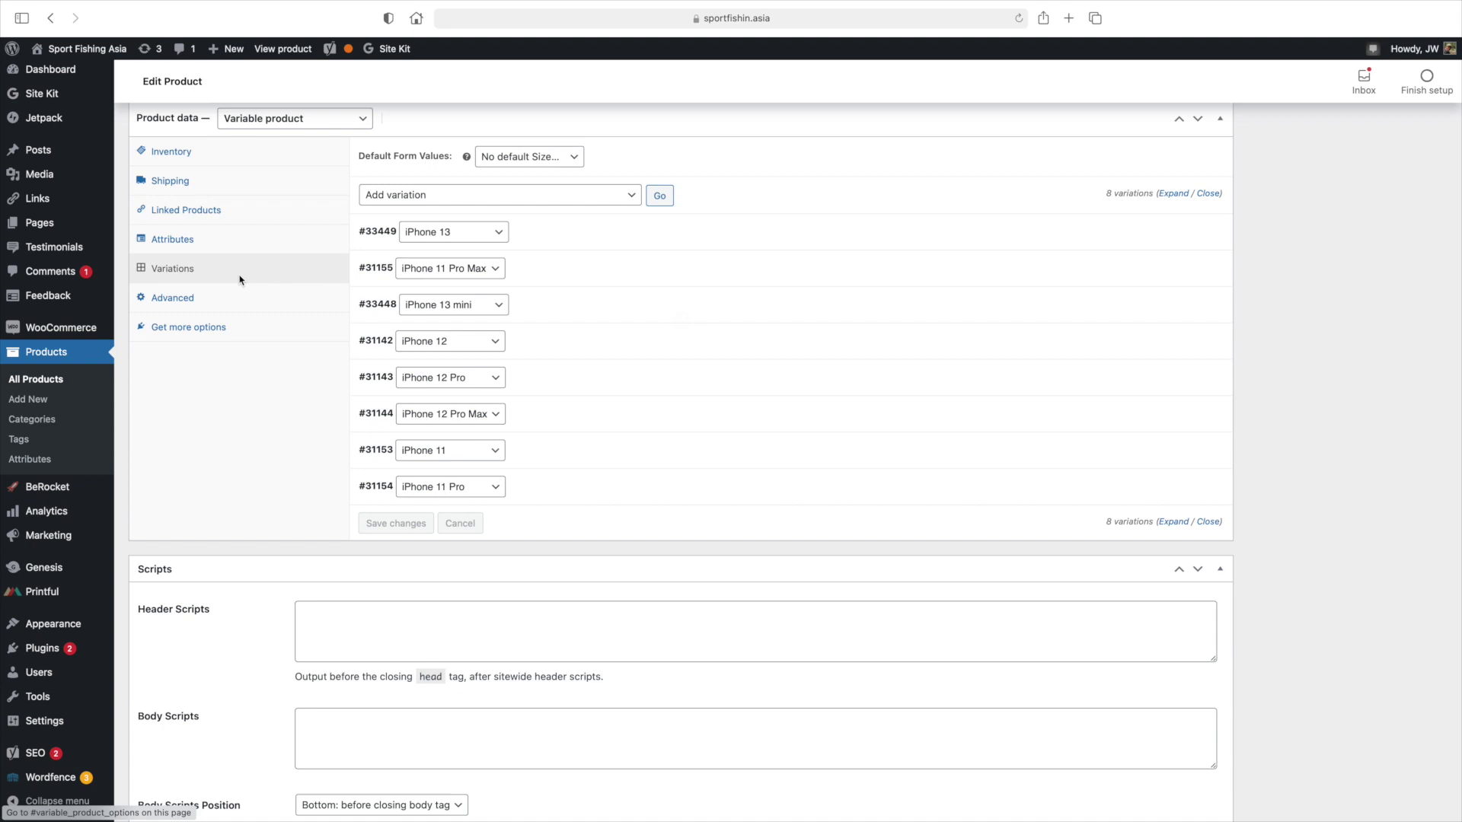
- Apply the 'Set sale prices' bulk action with a value of 15 to every variation
click(437, 195)
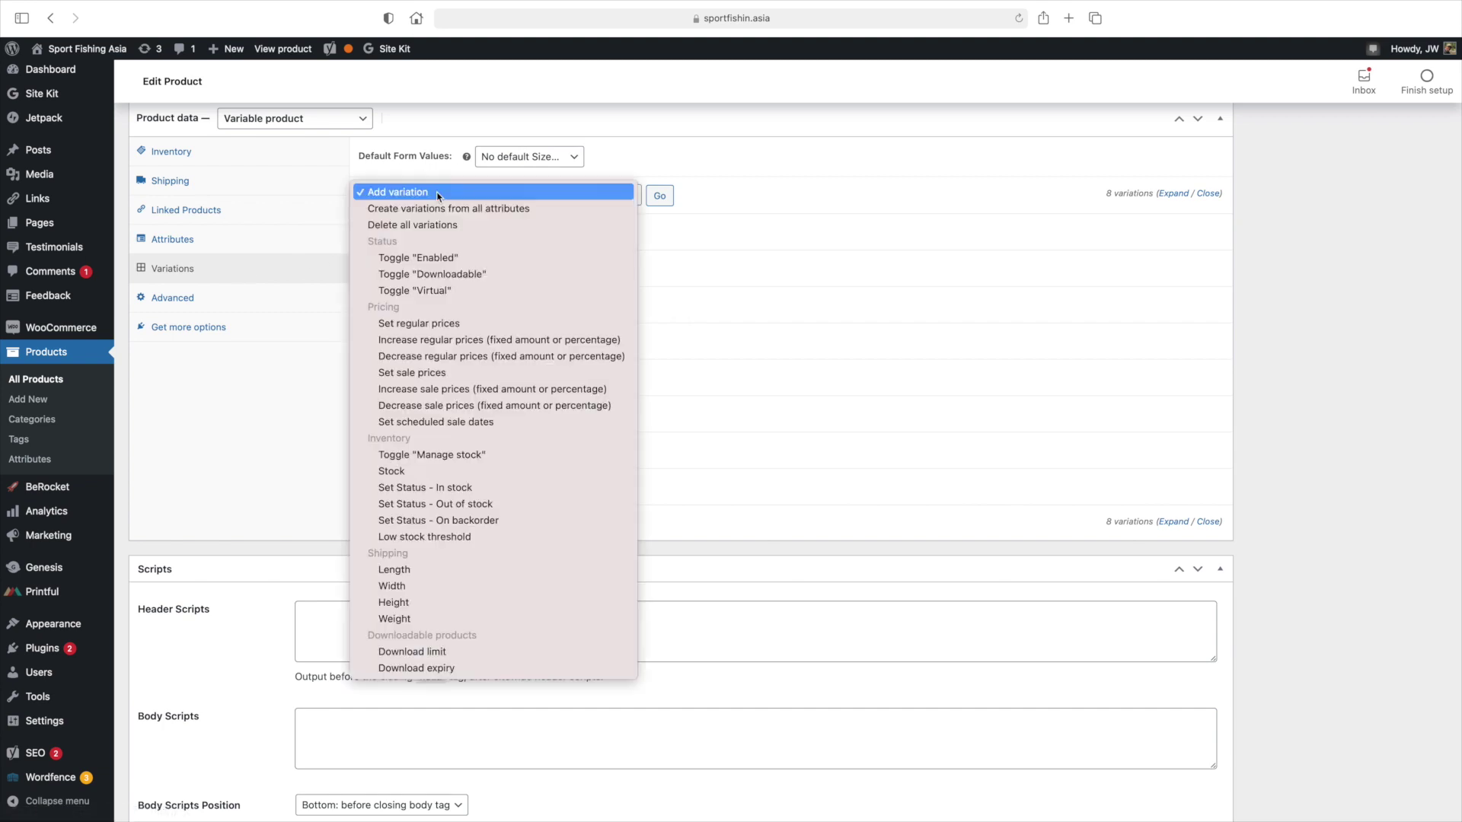
click(447, 376)
click(660, 196)
text(15)
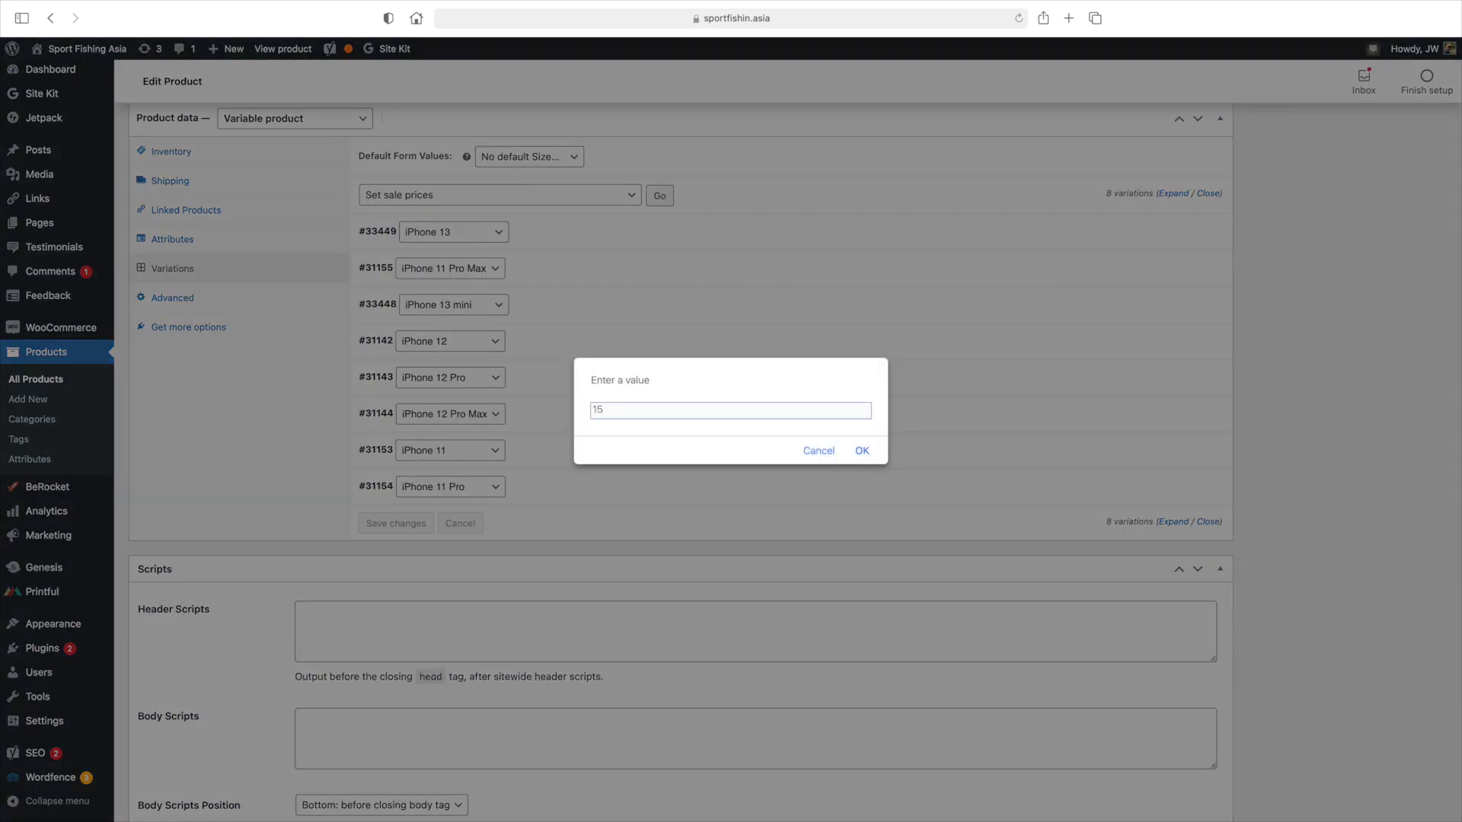
click(863, 451)
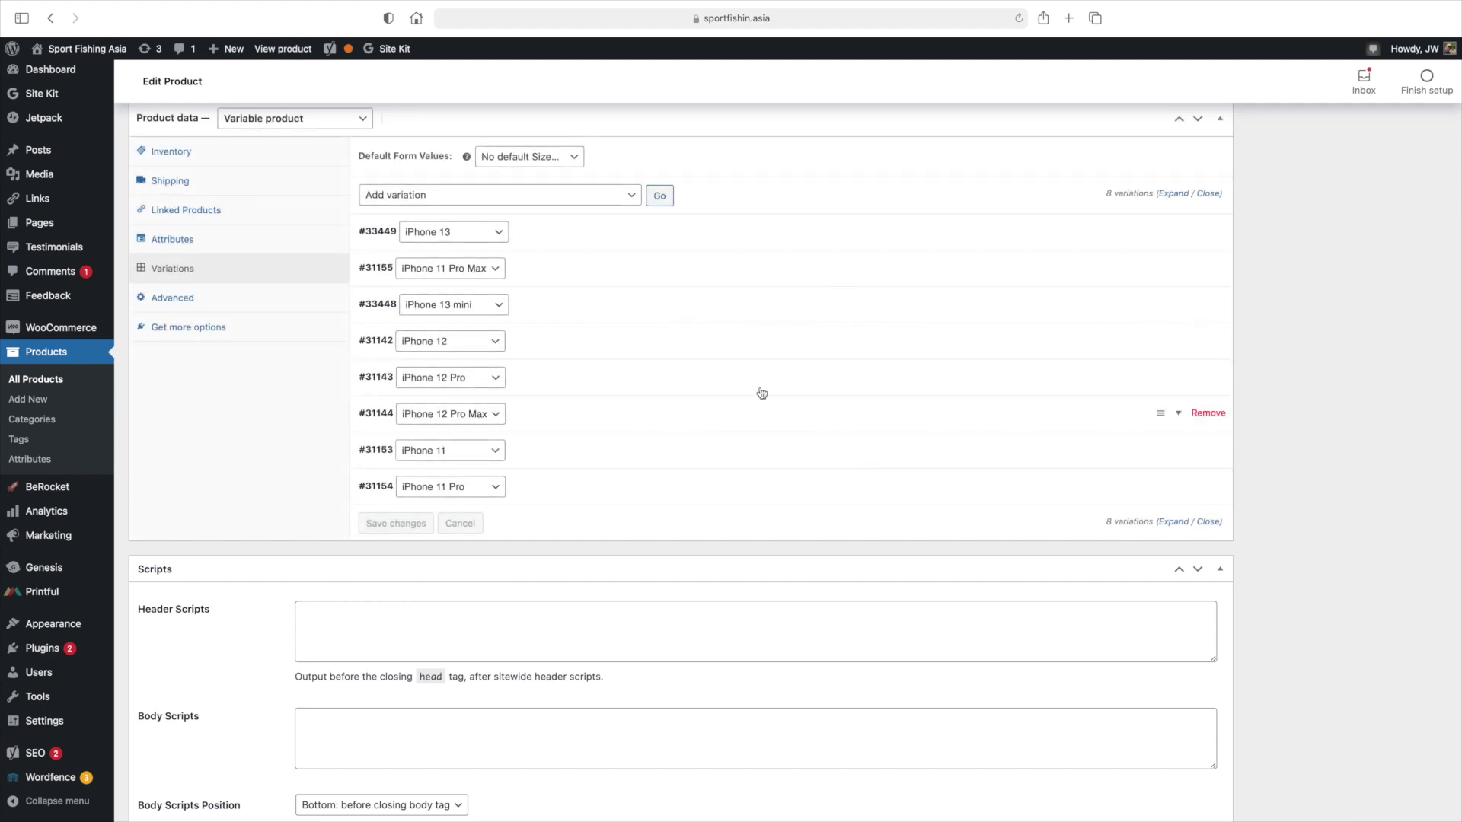
- Bulk-set scheduled sale dates: start left blank, end date 2021-11-30
click(566, 200)
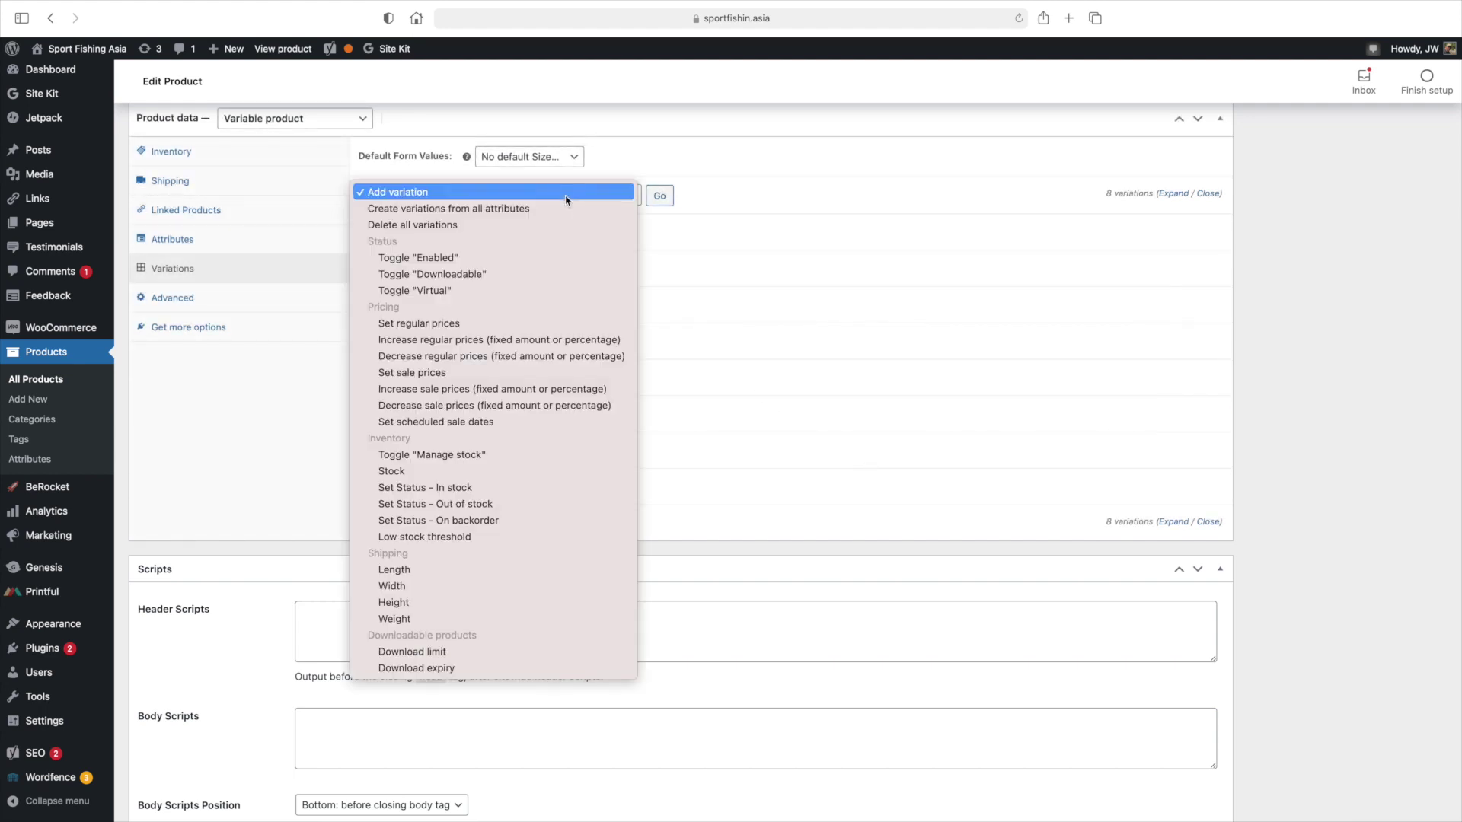
click(523, 423)
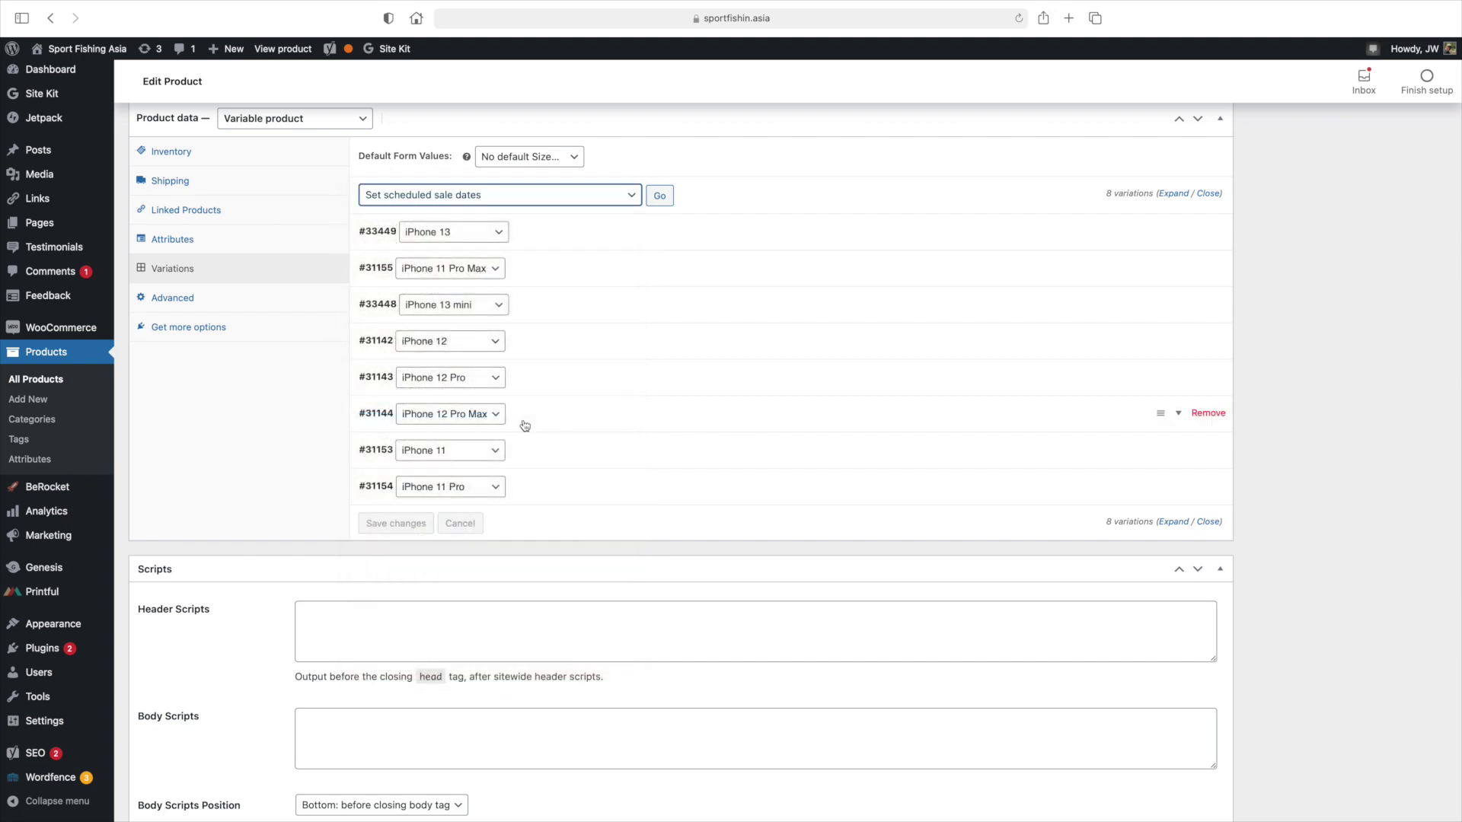
click(661, 197)
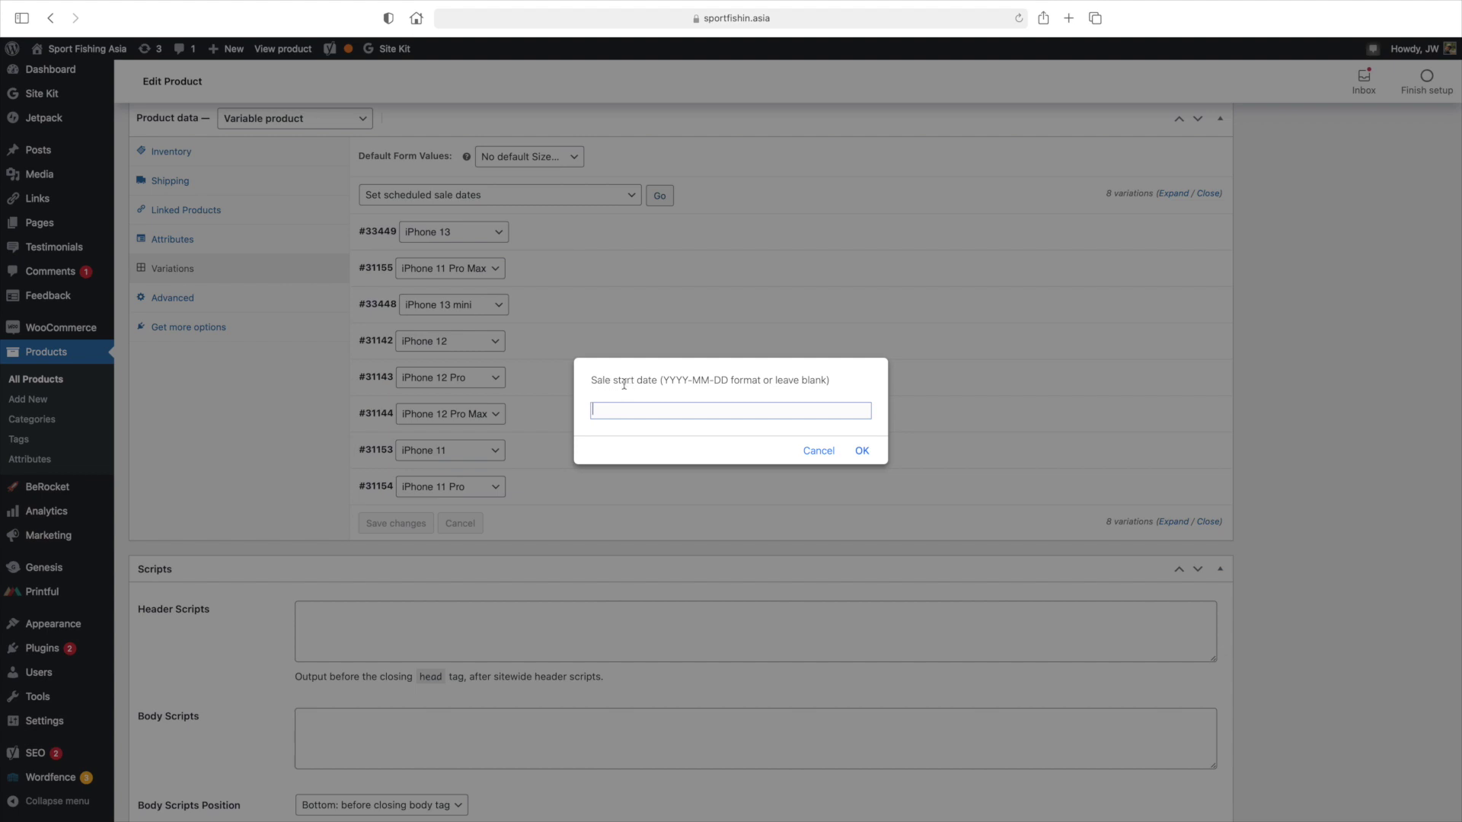
click(862, 452)
text(2021-11-30)
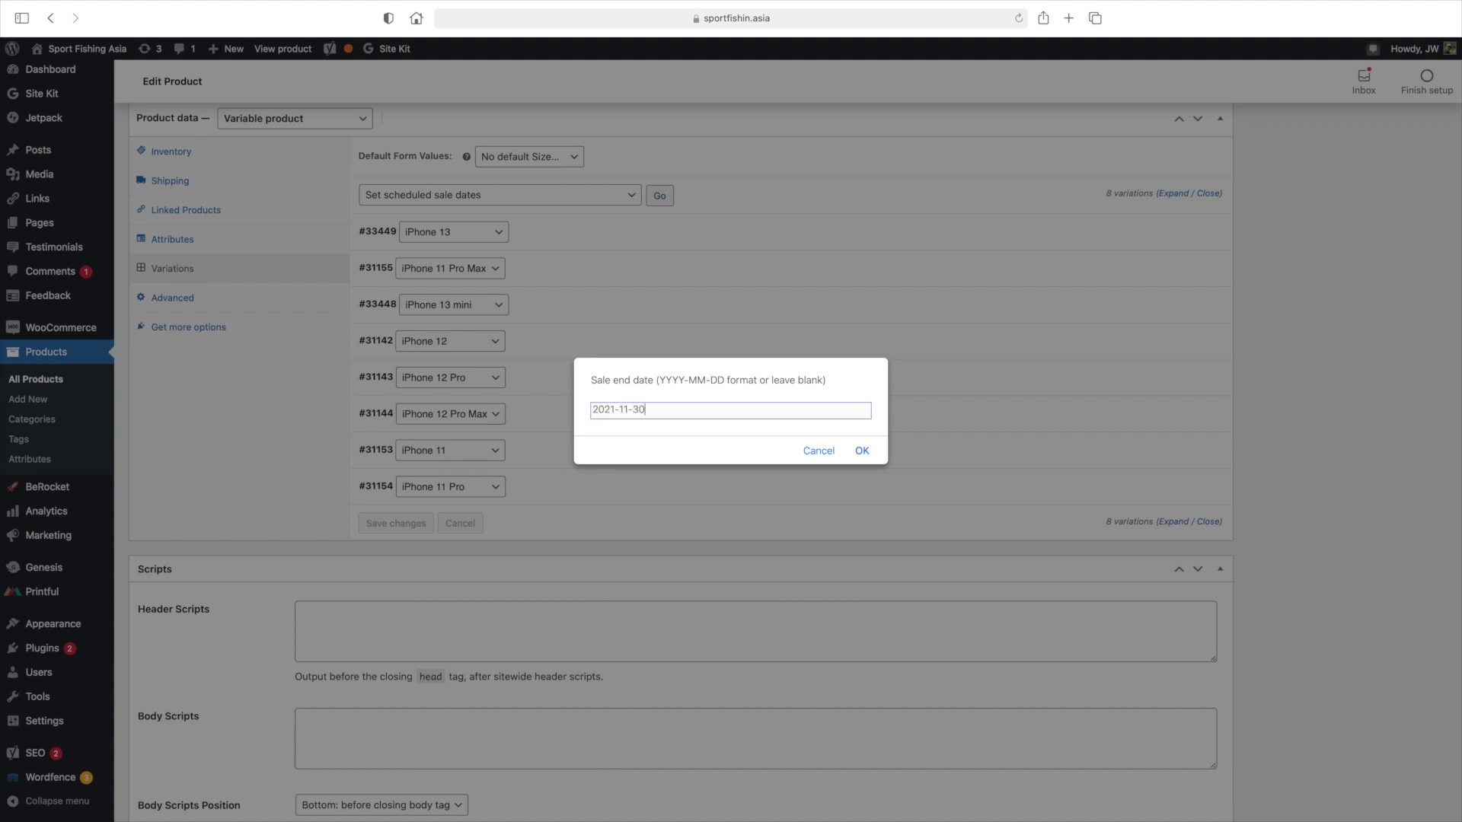
click(862, 452)
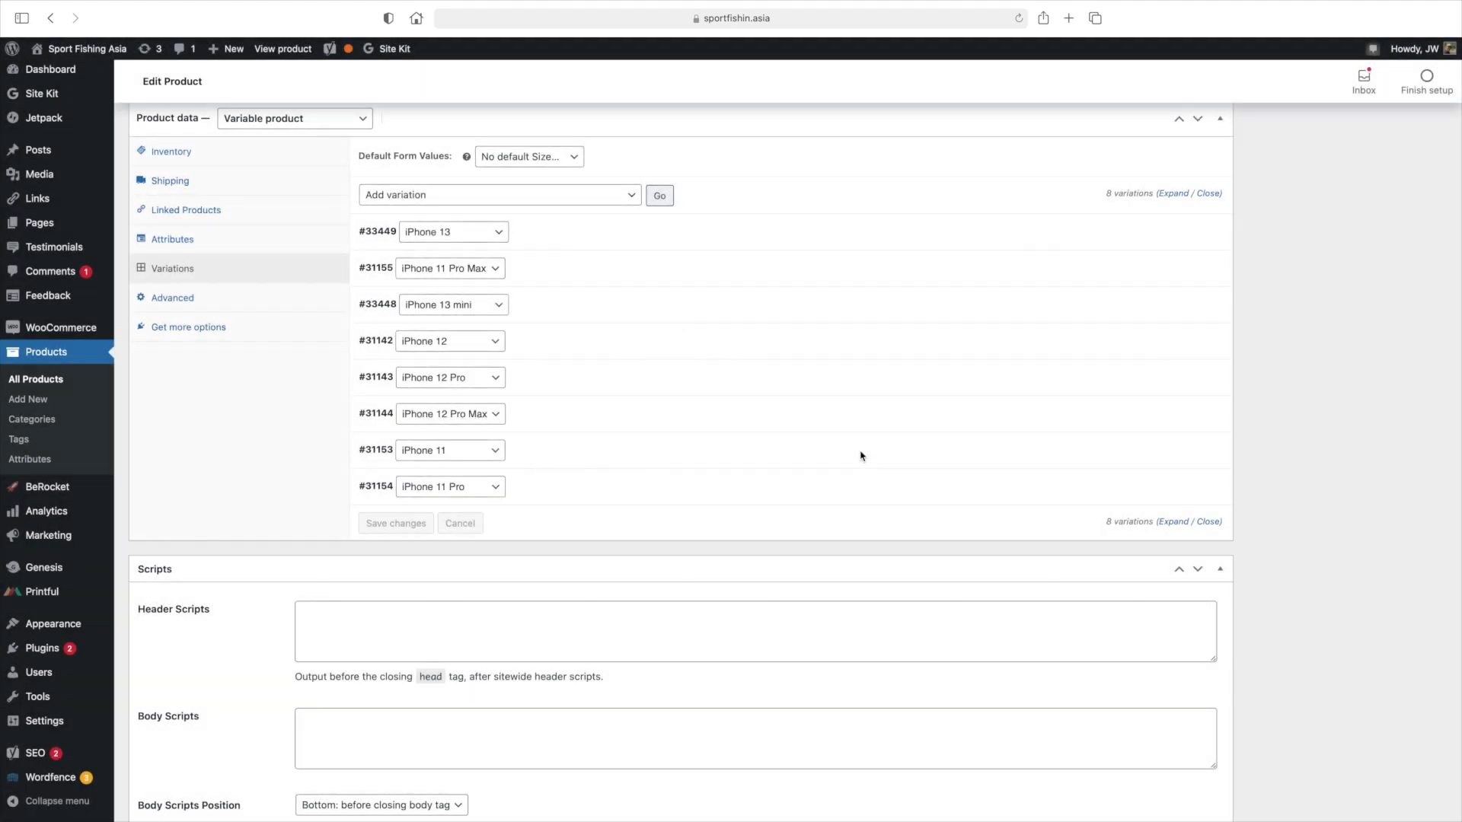
scroll(947, 447, up, 3)
scroll(1143, 469, up, 5)
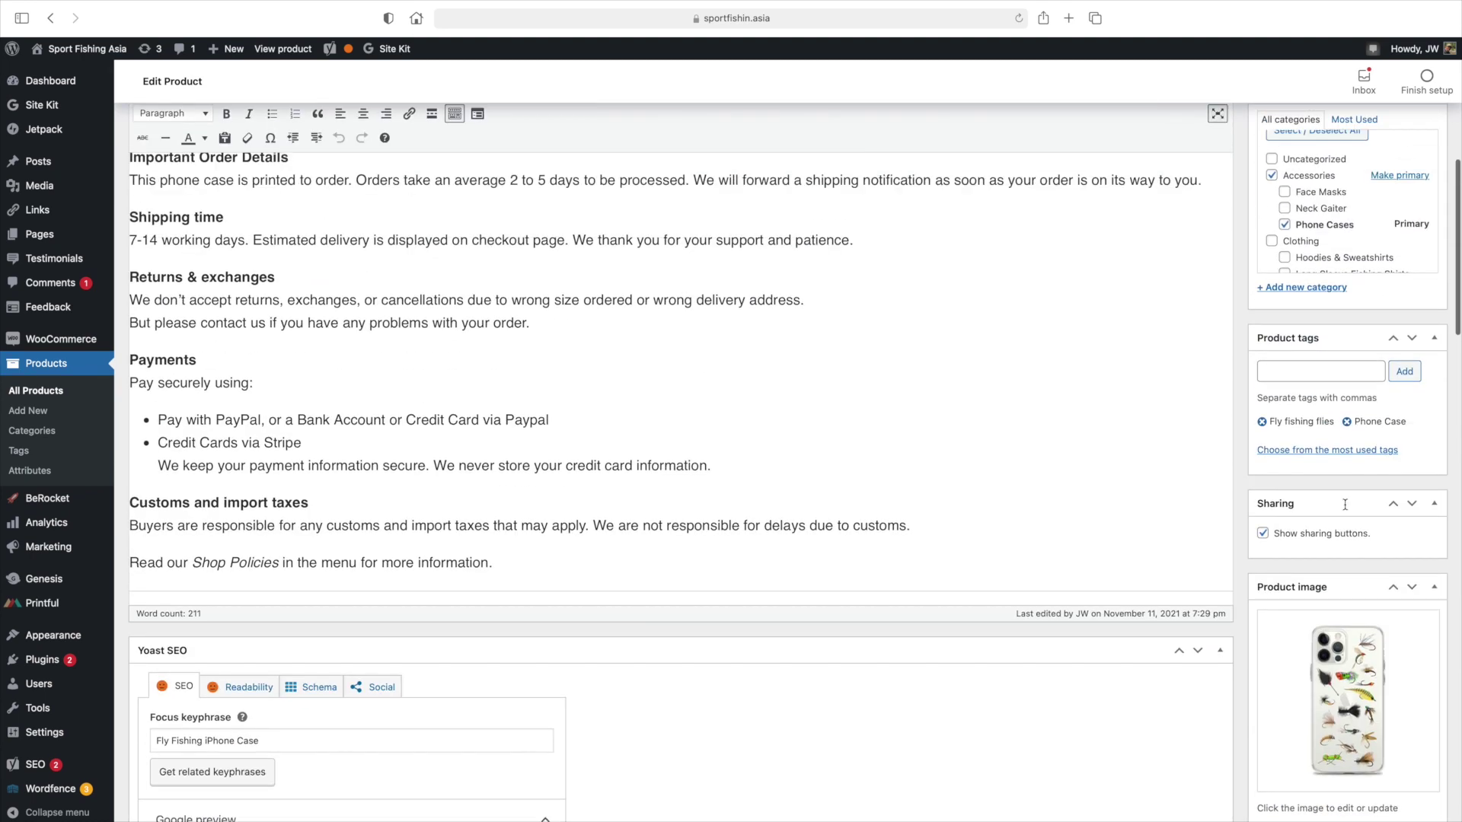
scroll(1444, 490, up, 5)
scroll(1444, 490, up, 5)
- Update the iPhone case and open its live product page from the notice
click(1414, 590)
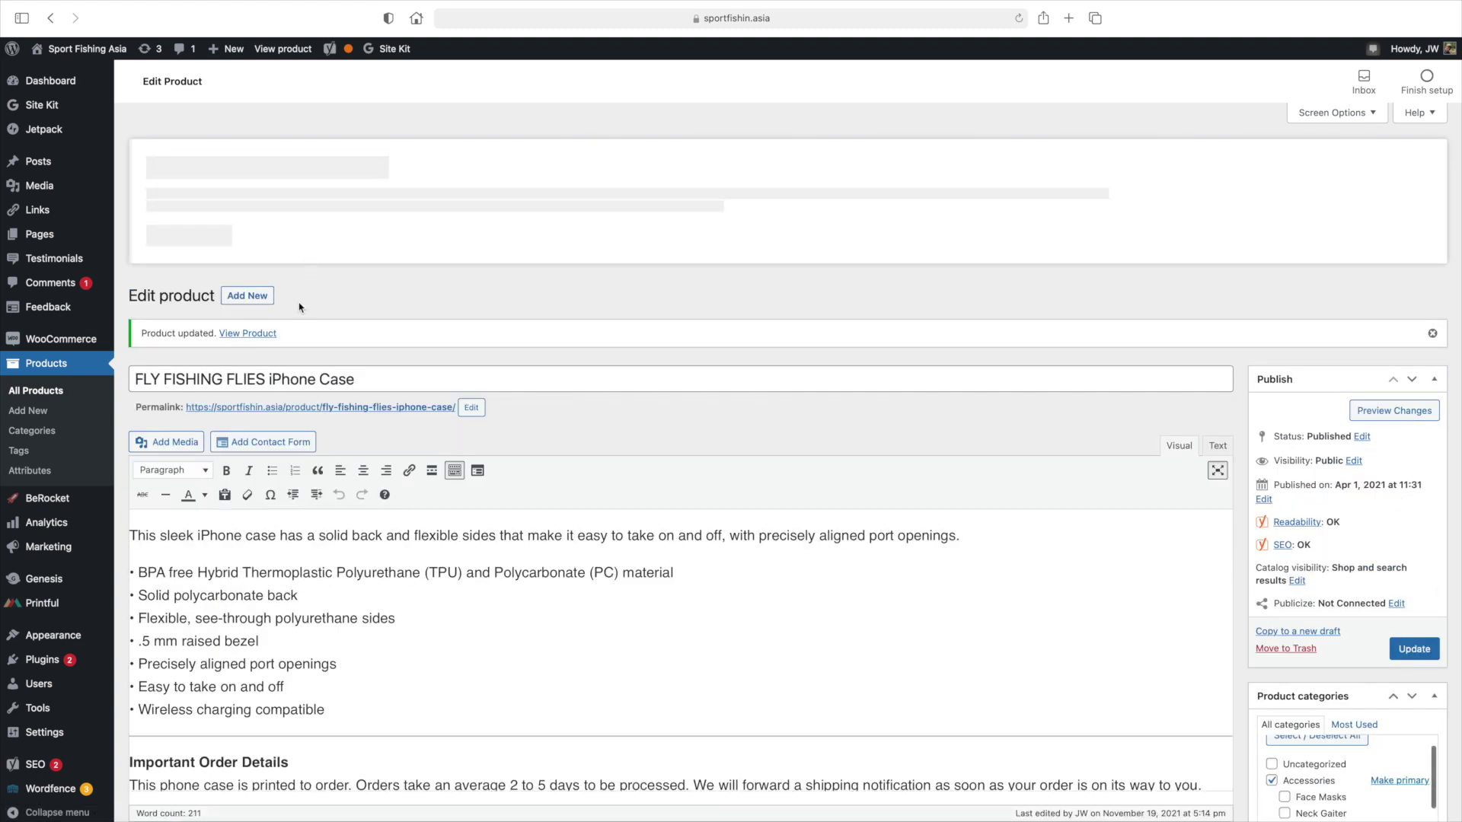
click(254, 333)
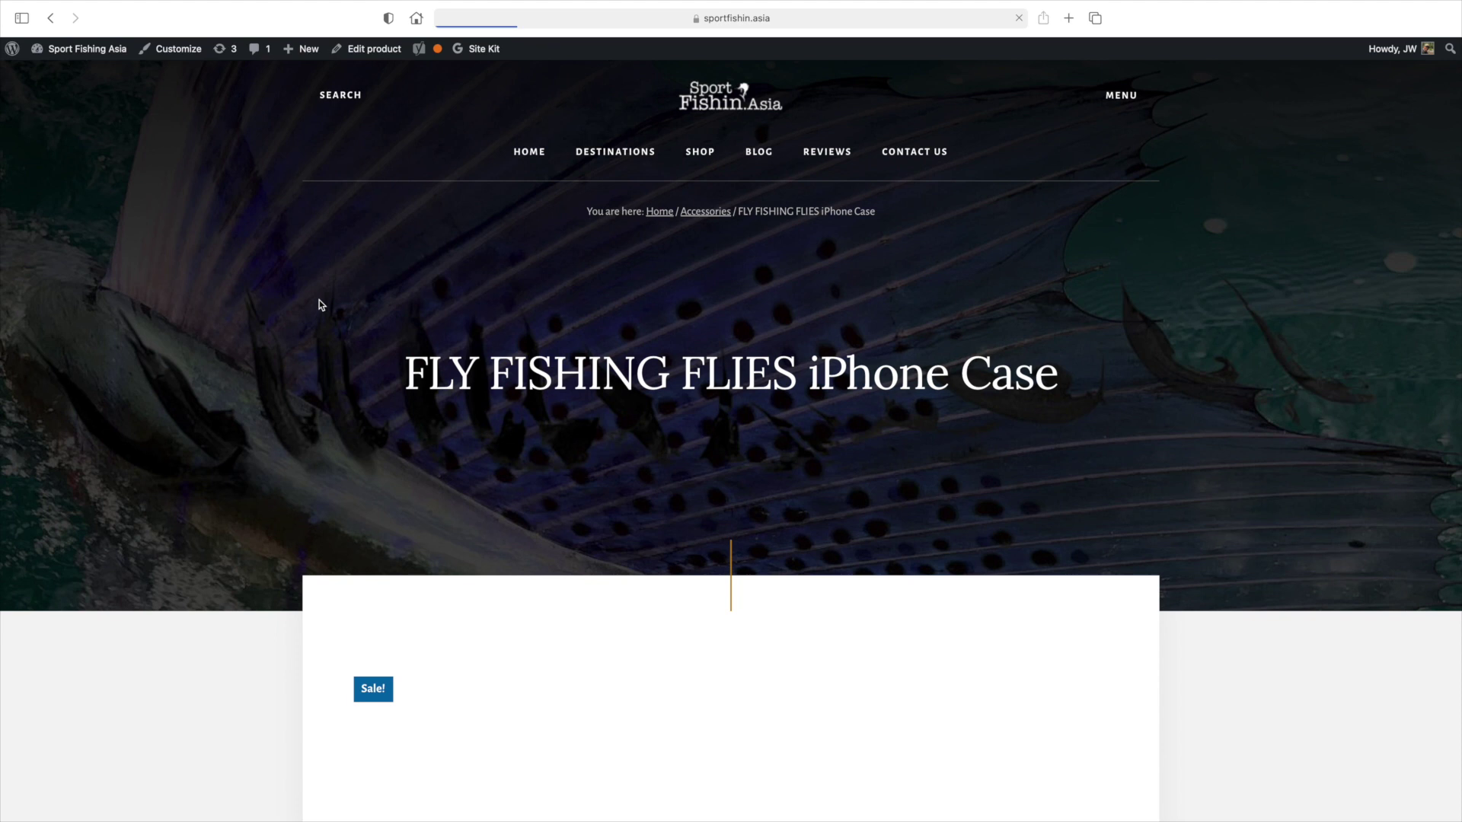
scroll(319, 301, down, 3)
scroll(319, 304, down, 2)
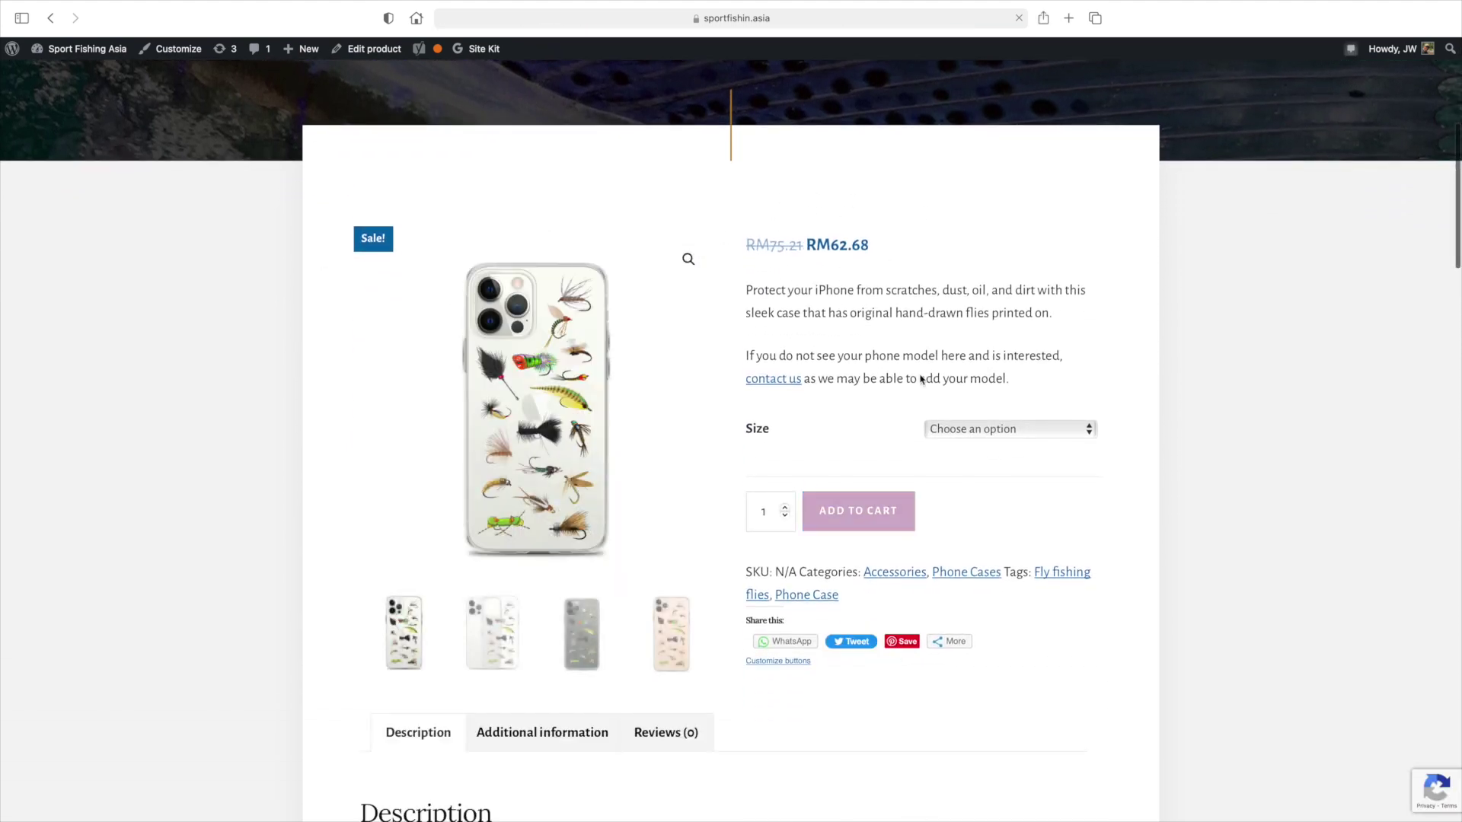
scroll(962, 418, down, 3)
- Confirm the RM62.68 sale price and list the iPhone model options in the Size dropdown
click(979, 258)
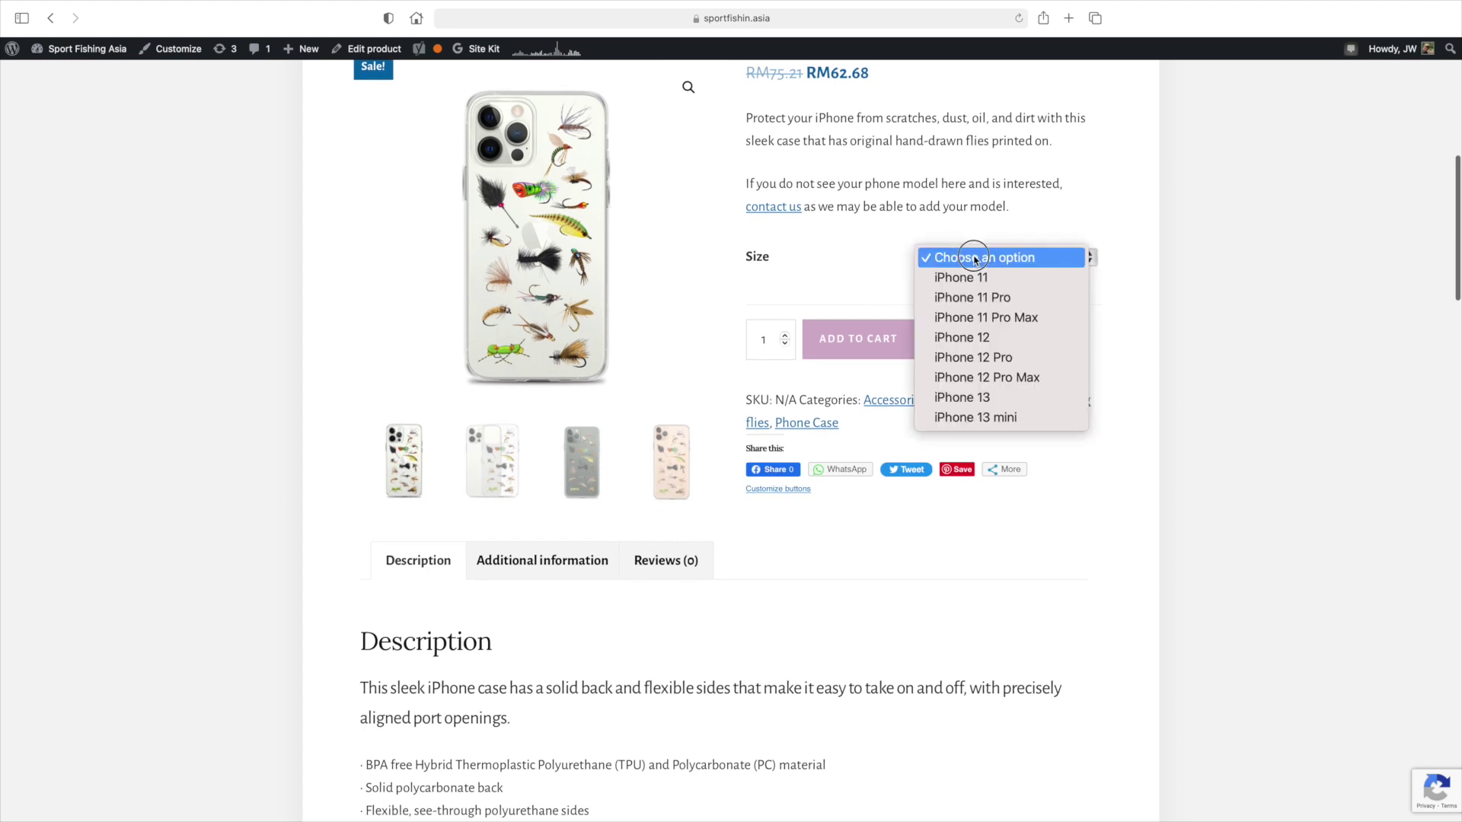